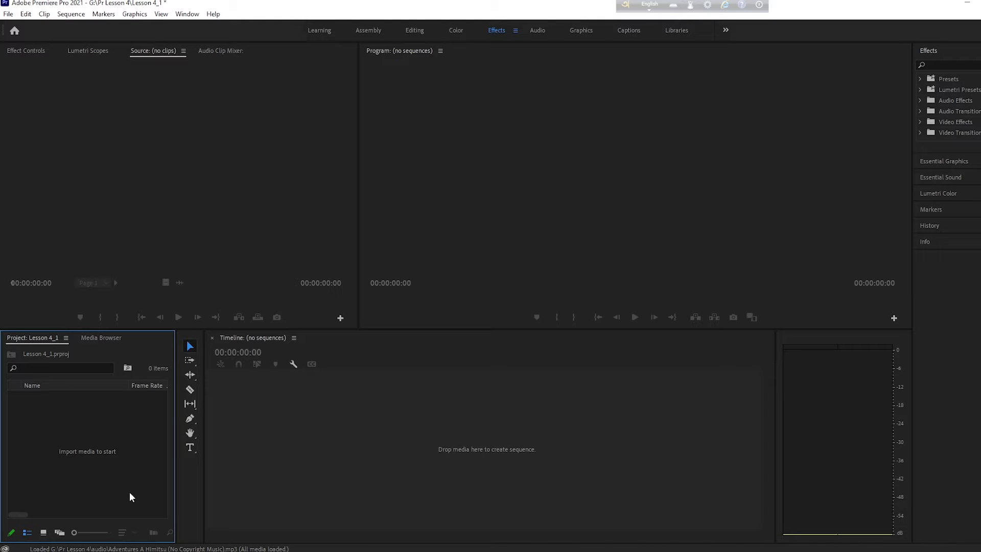
- Import the video file sample clip from the Pr Lesson 4 folder into the project
double_click(112, 470)
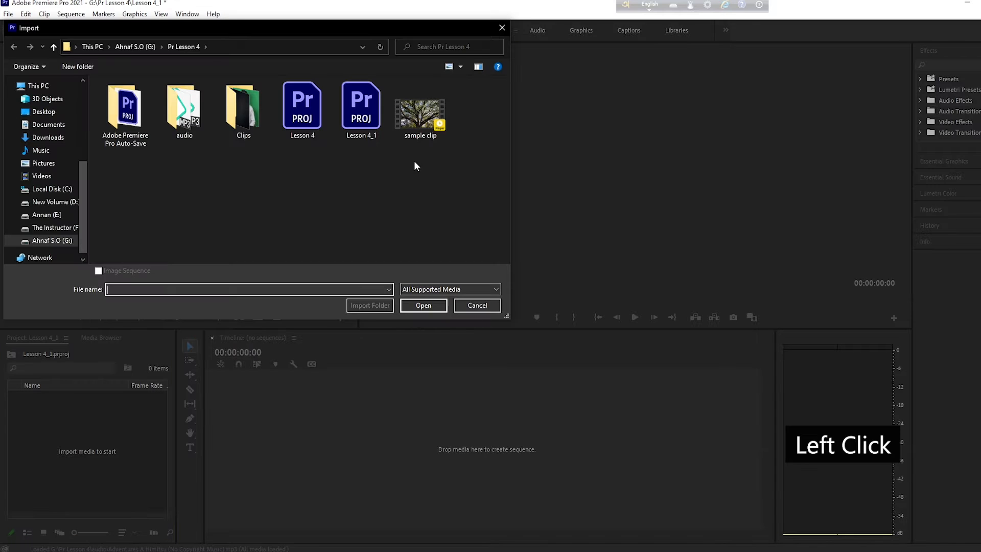
click(419, 130)
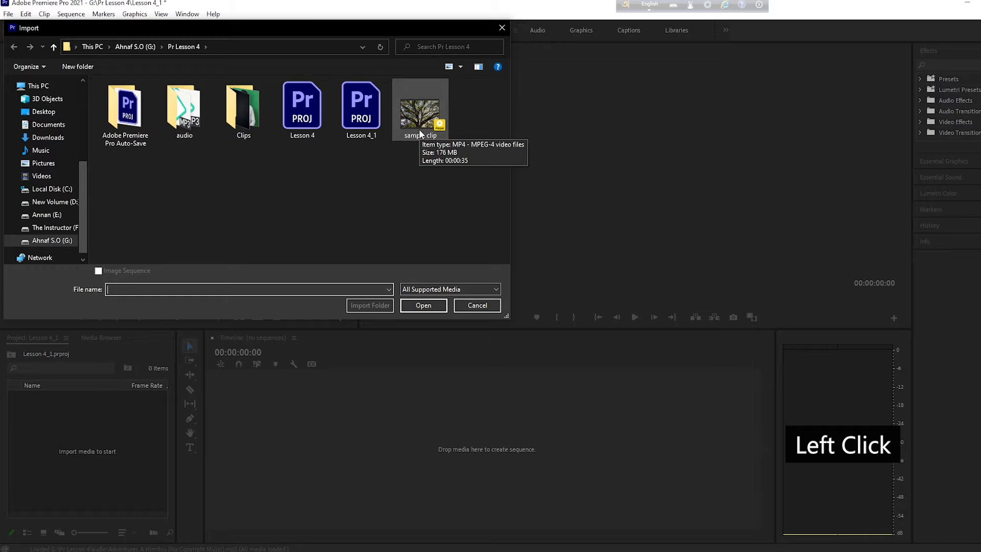
click(421, 304)
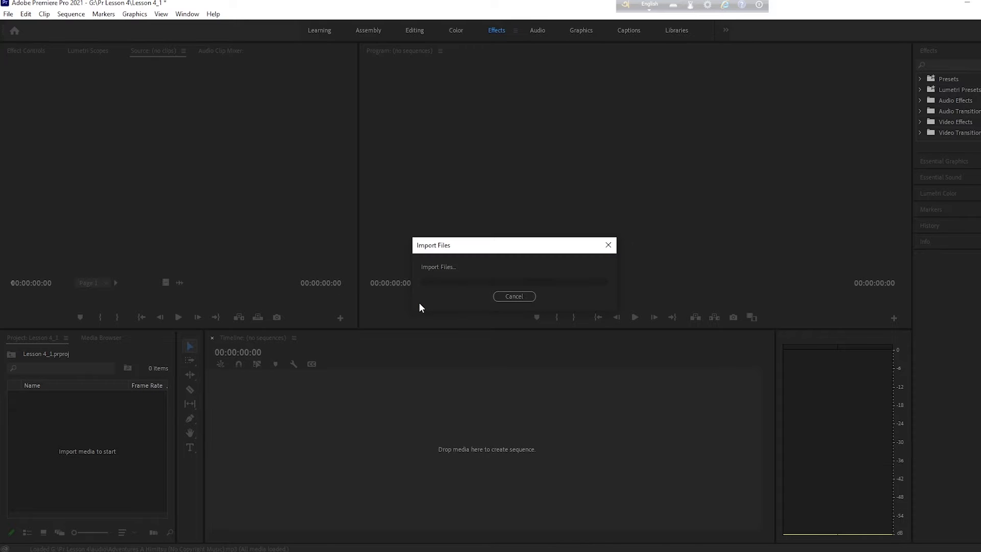
click(90, 480)
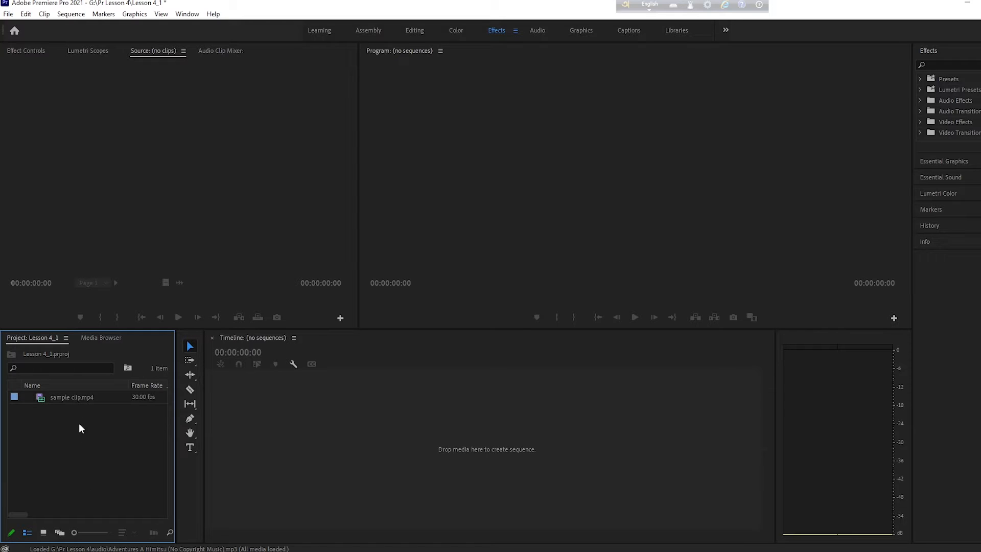
- Load sample clip.mp4 into the Source monitor and preview its opening seconds
click(68, 395)
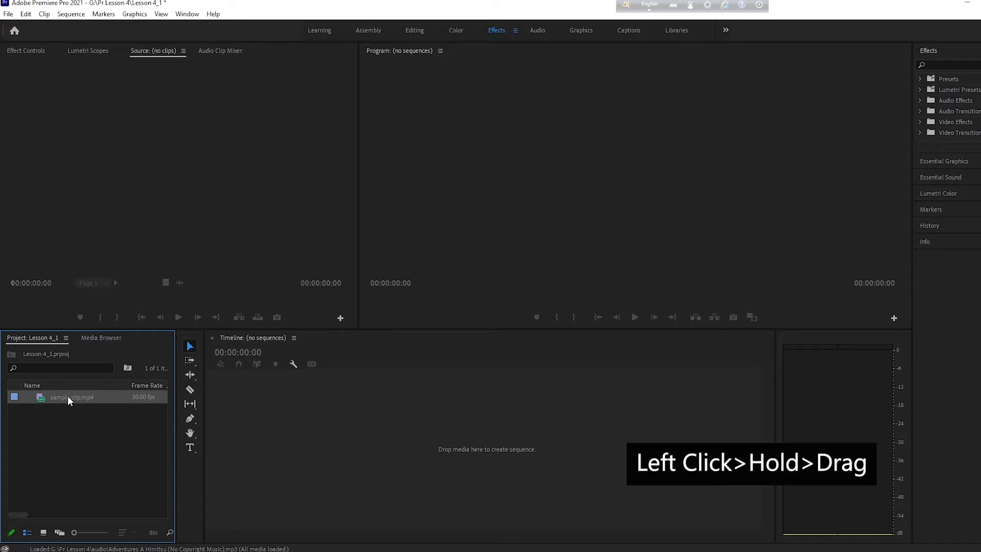
drag(68, 396, 176, 180)
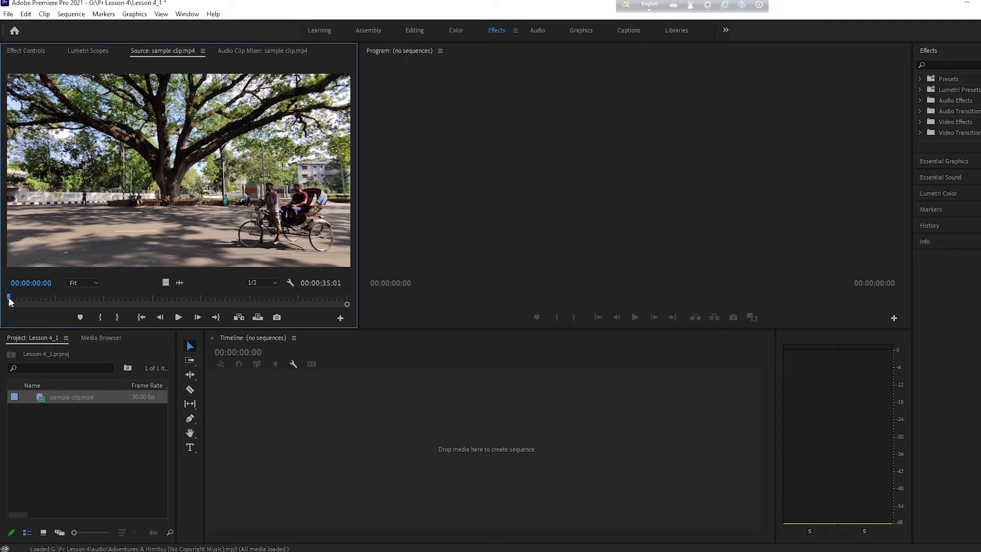
drag(9, 301, 96, 316)
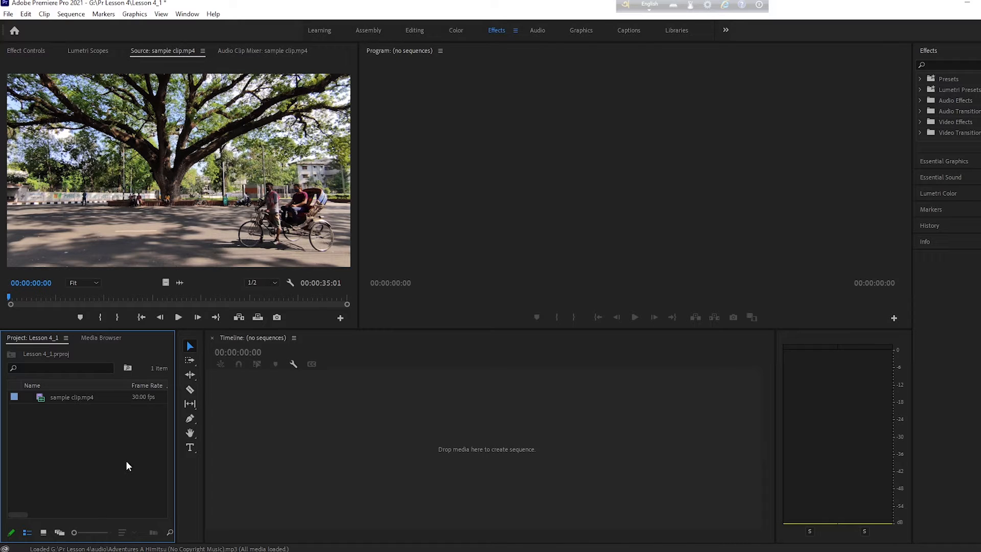
click(179, 317)
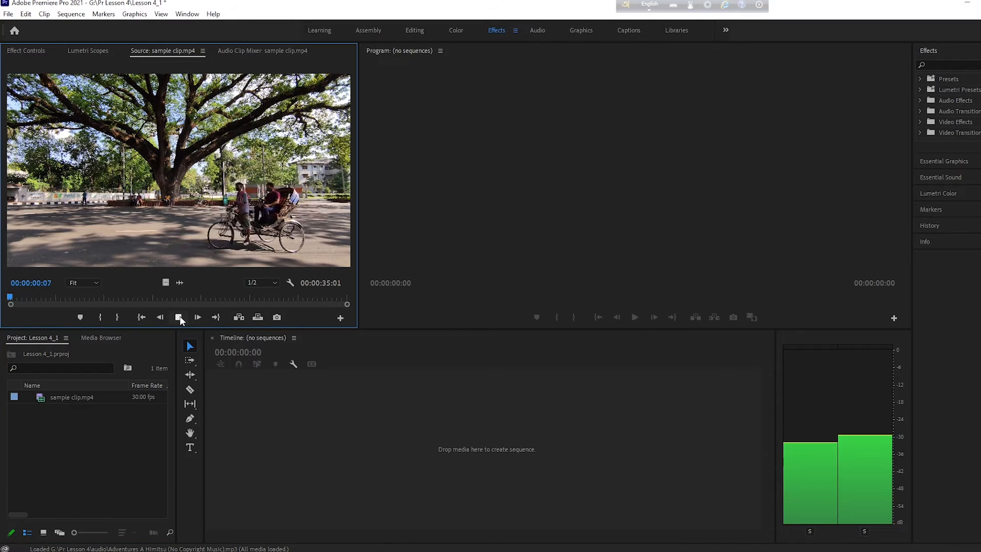
click(178, 317)
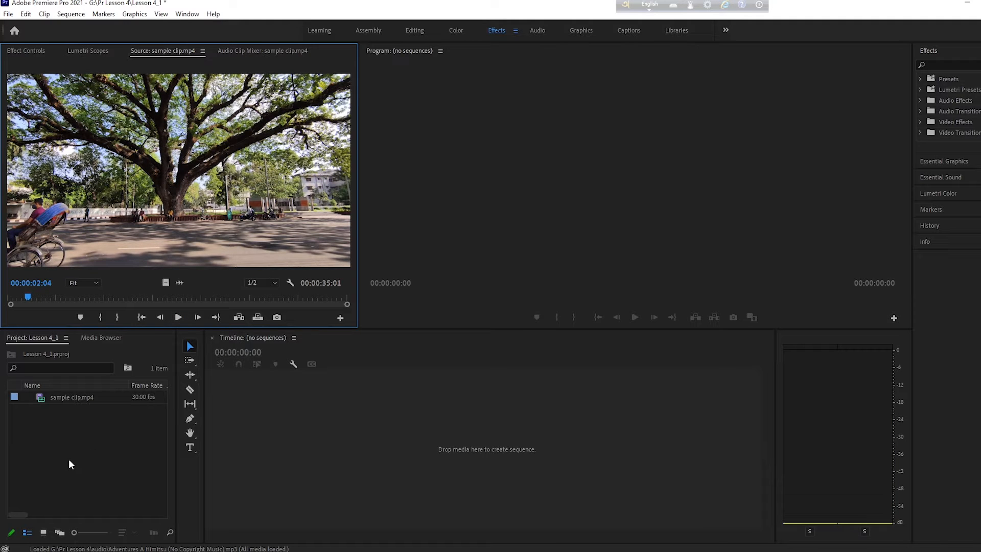
drag(25, 297, 36, 297)
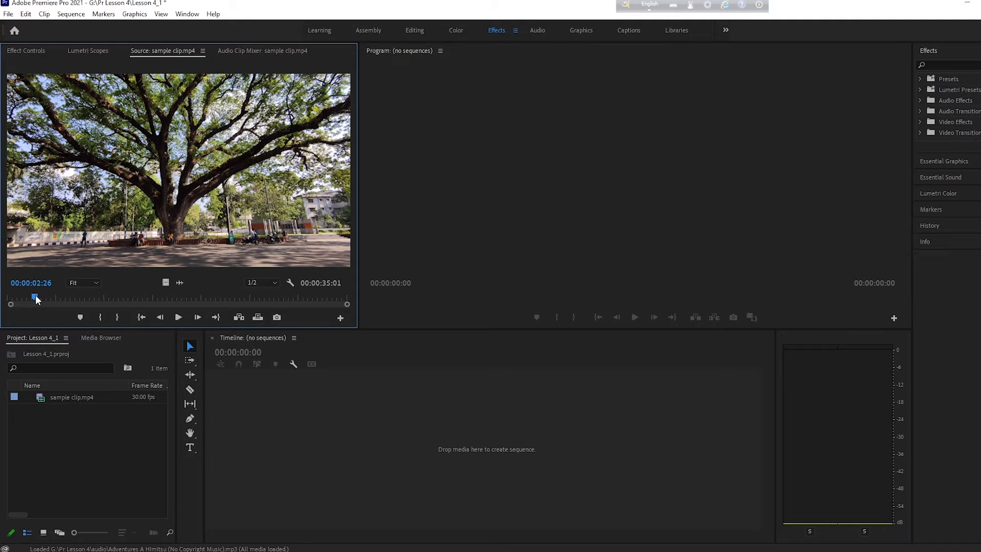
- Mark the source clip's In point at 00:00:00:00 and its Out point at the end, 00:00:35:01
drag(35, 299, 9, 301)
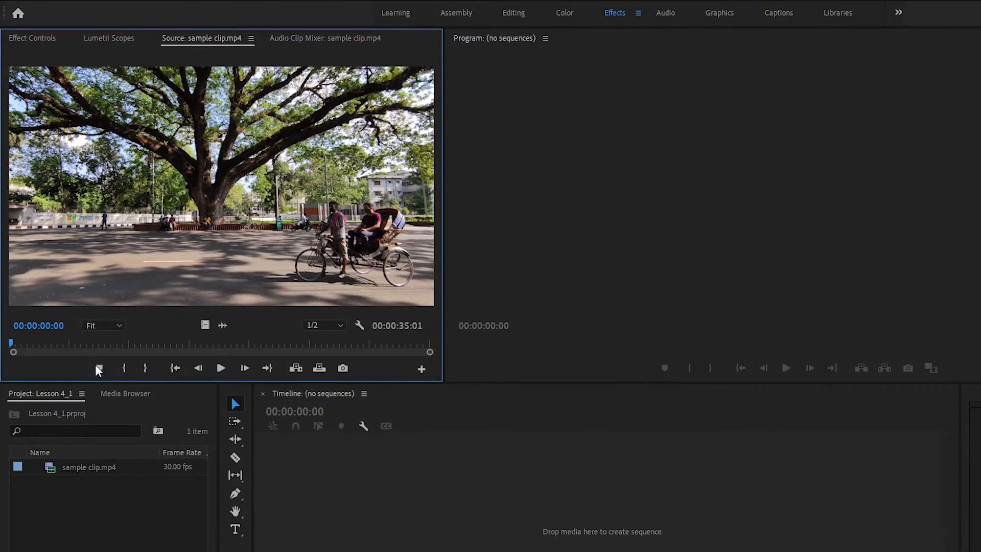
click(125, 369)
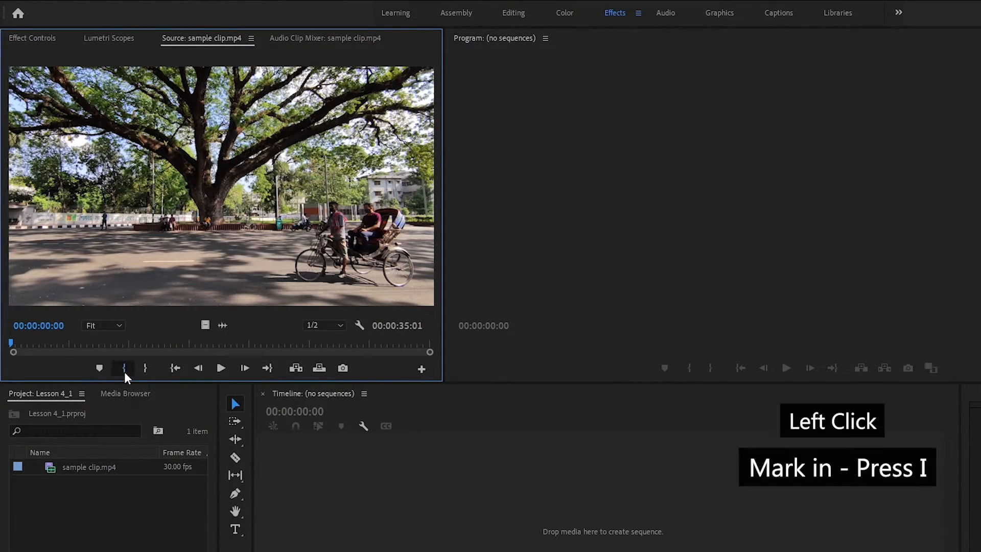
click(364, 339)
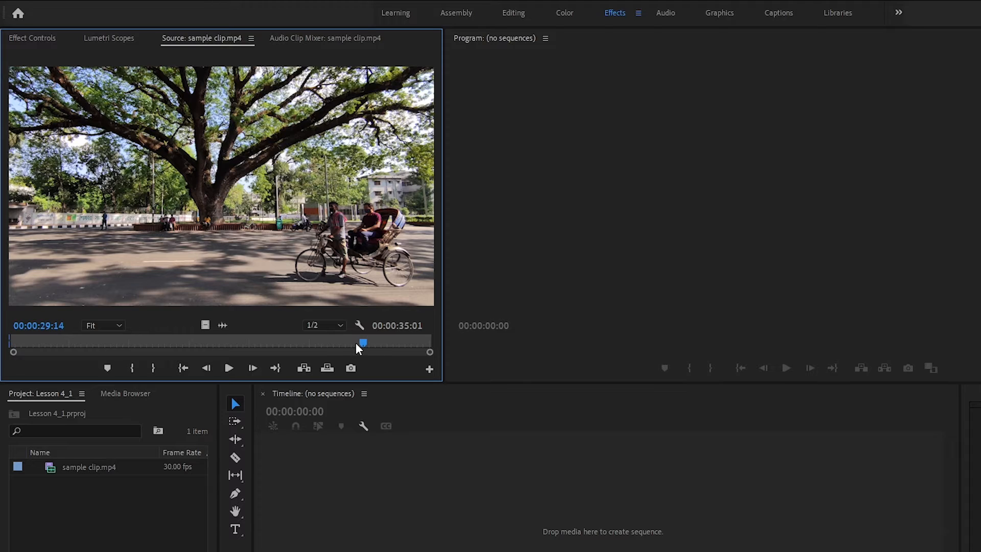
click(381, 343)
drag(386, 344, 431, 346)
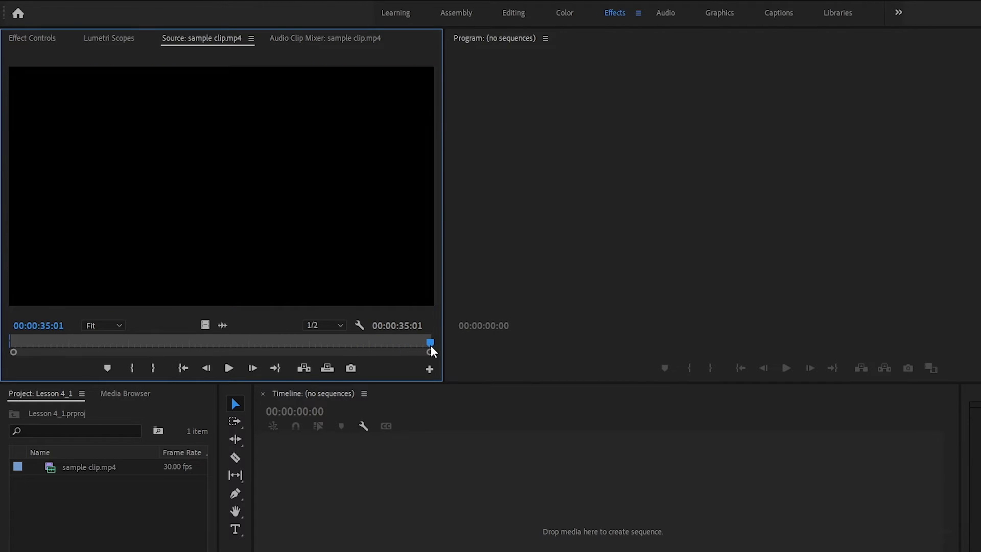
click(150, 367)
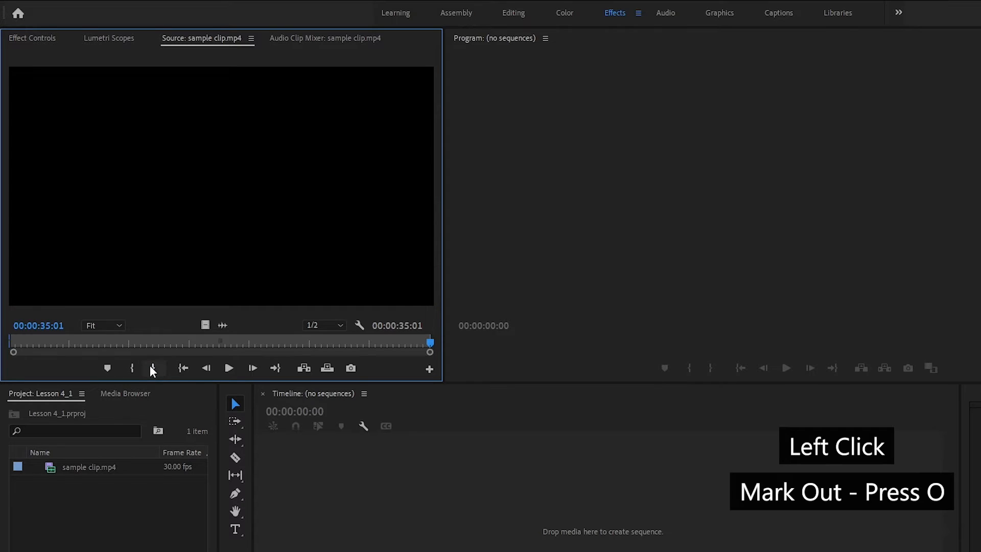
- Create a sequence from only the video of the marked source clip and play it back
click(206, 343)
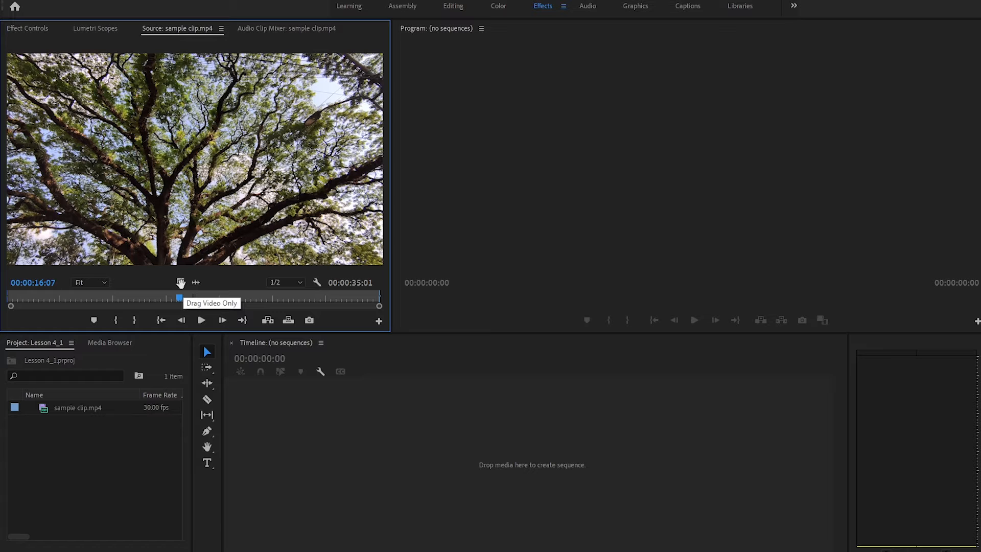
drag(180, 282, 497, 464)
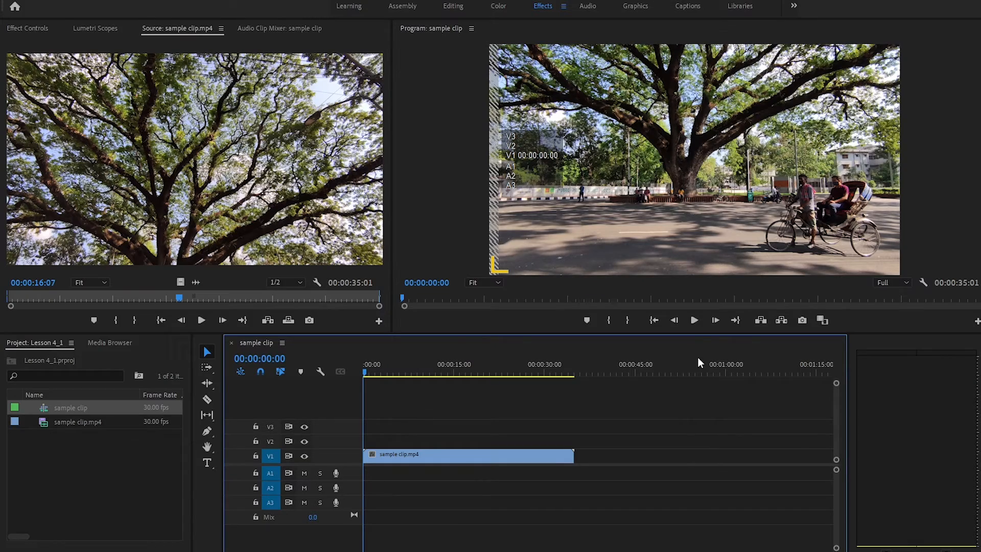
click(695, 320)
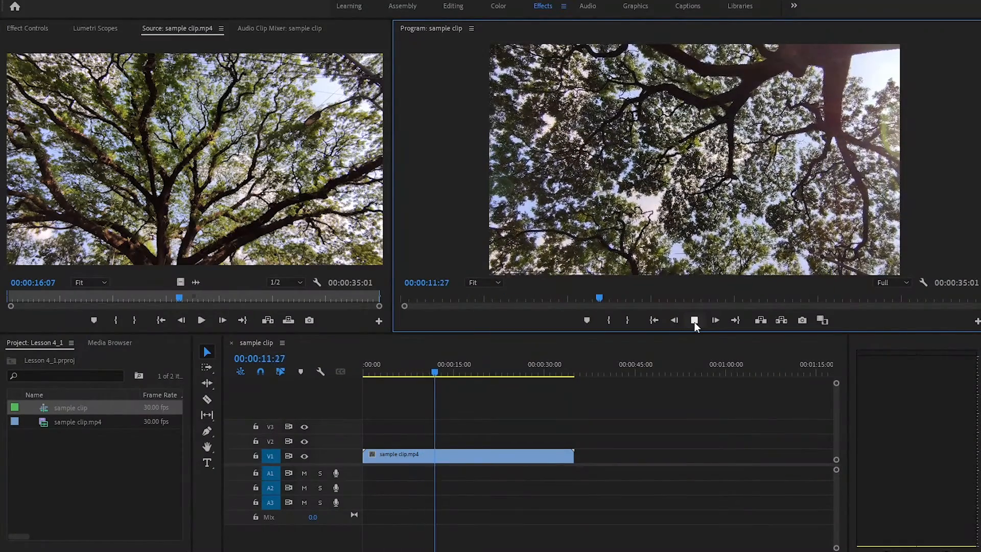
click(695, 321)
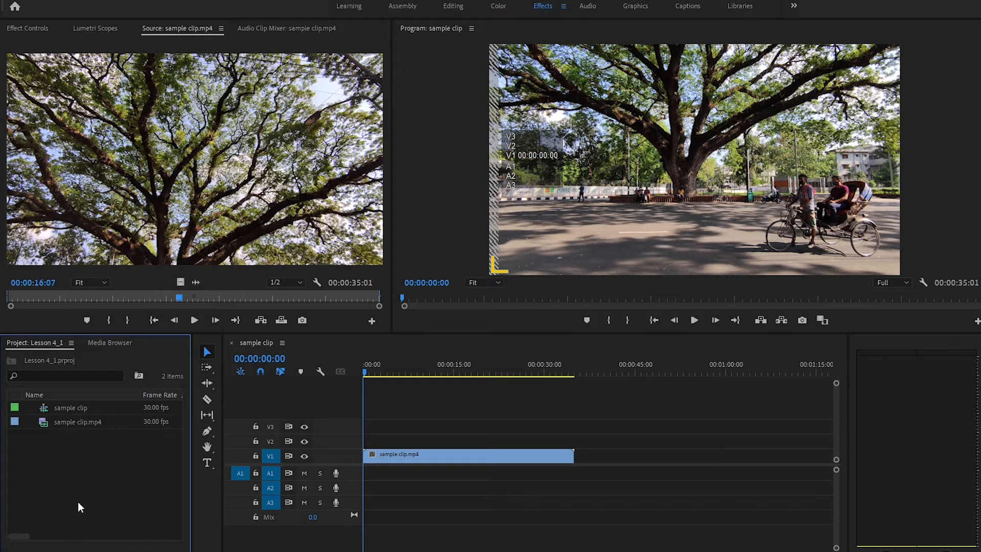
- Import Adventures A Himitsu (No Copyright Music).mp3, load it into the Source monitor and play its beginning
double_click(78, 502)
click(463, 307)
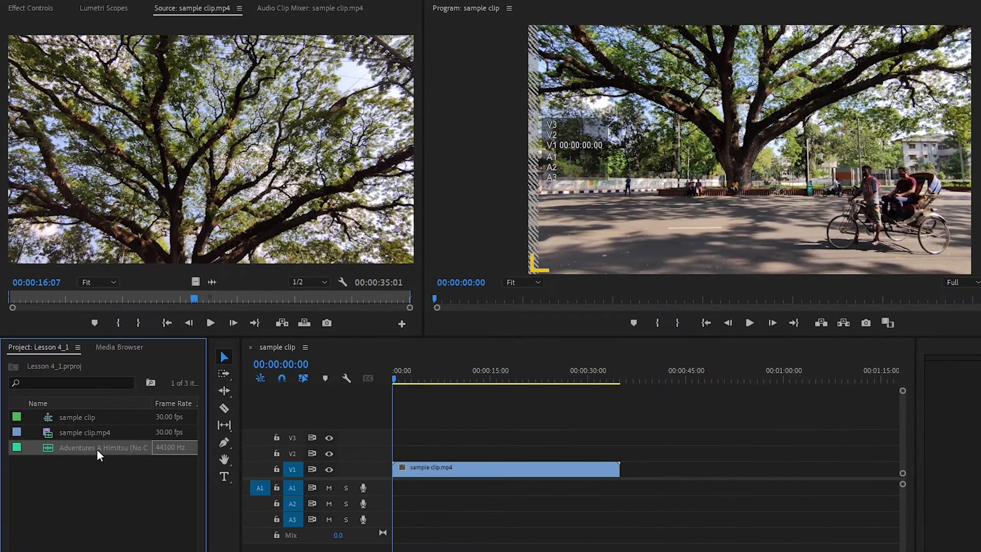
drag(98, 452, 182, 212)
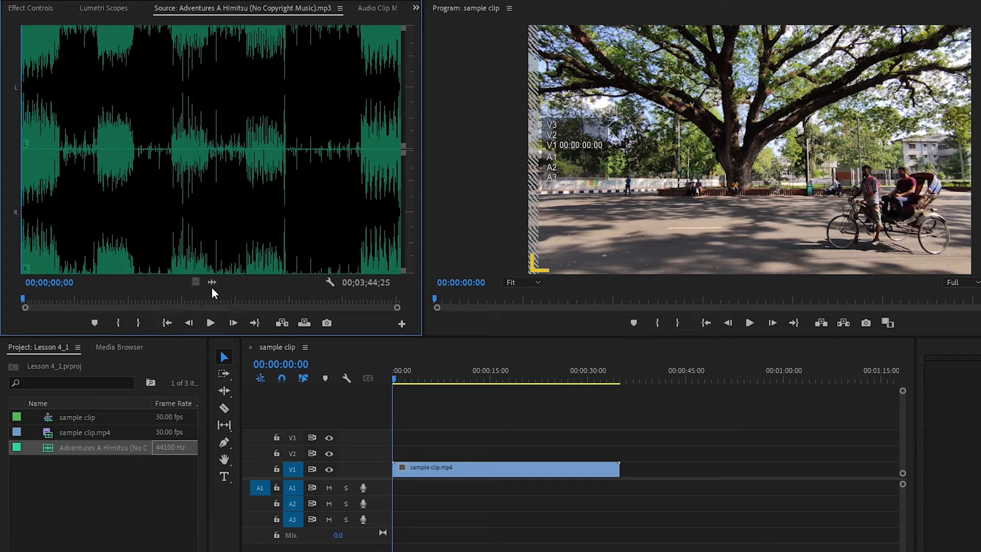
click(209, 323)
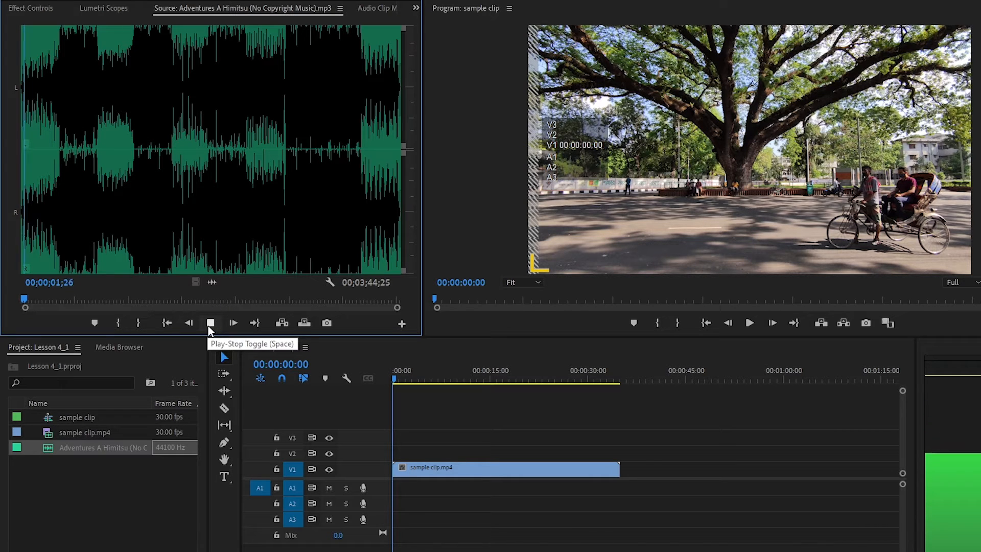
click(210, 325)
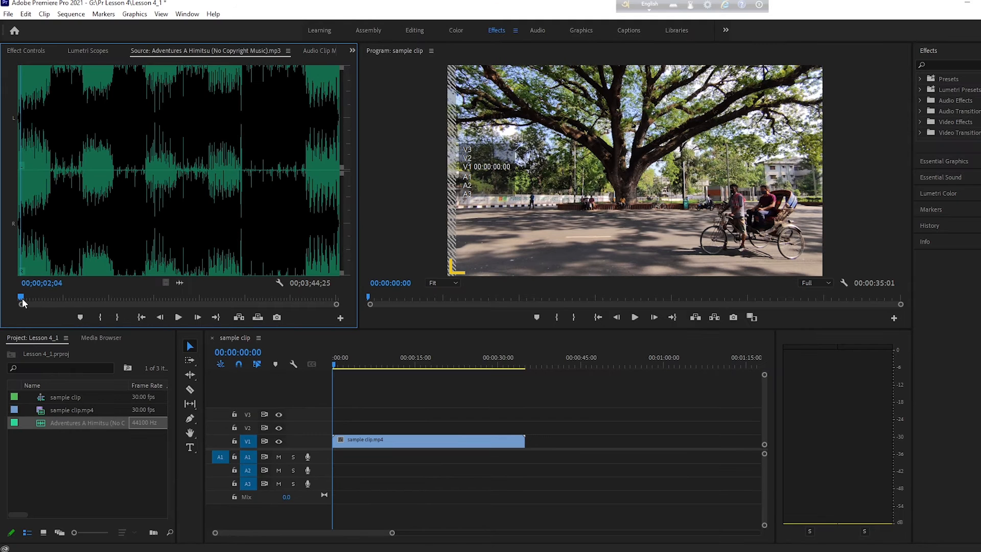
- Mark the music from 00;00;29;15 to 00;01;05;04 and place that section on track A1 at the sequence start
drag(23, 298, 59, 298)
click(101, 317)
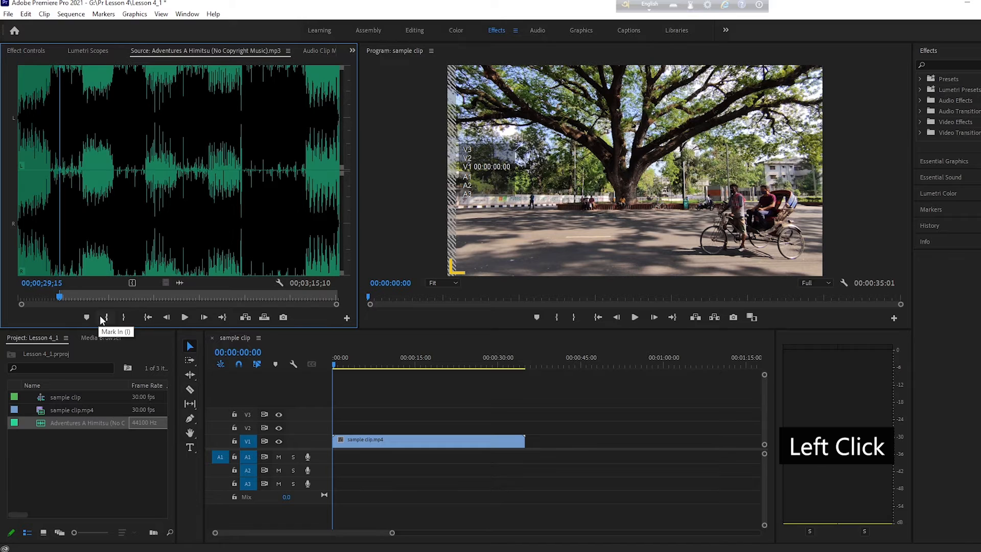
click(110, 297)
click(125, 320)
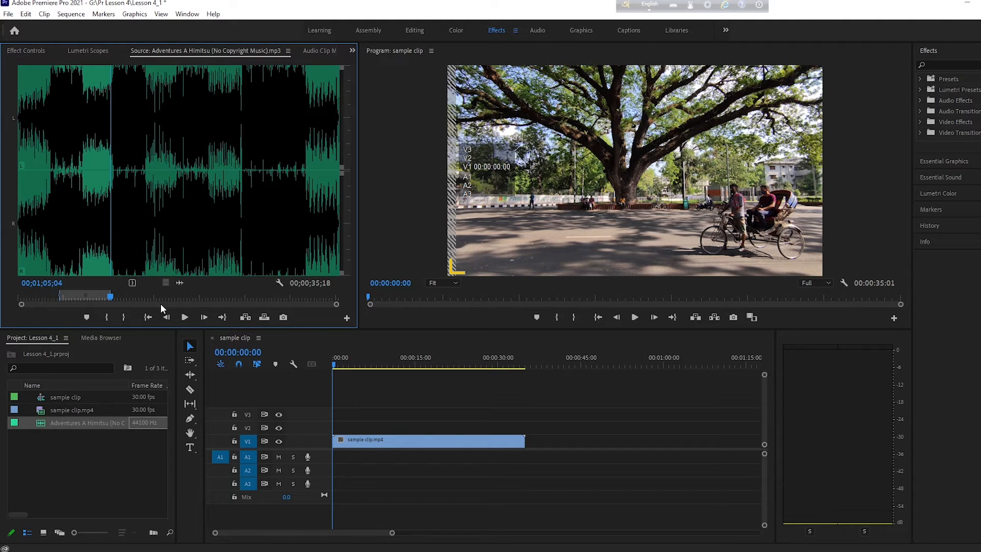
drag(179, 282, 341, 456)
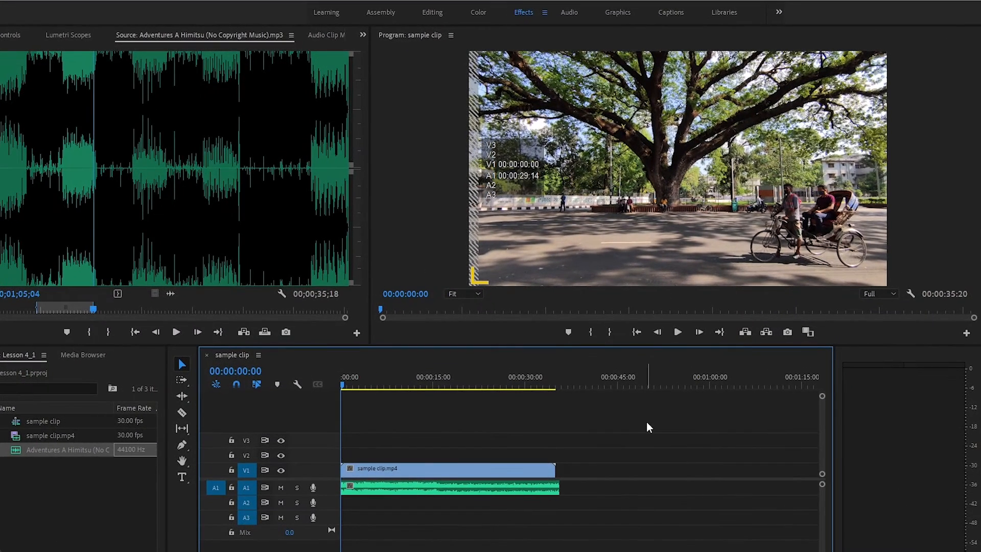
- Play and scrub through the sequence to check the video together with the music
click(683, 336)
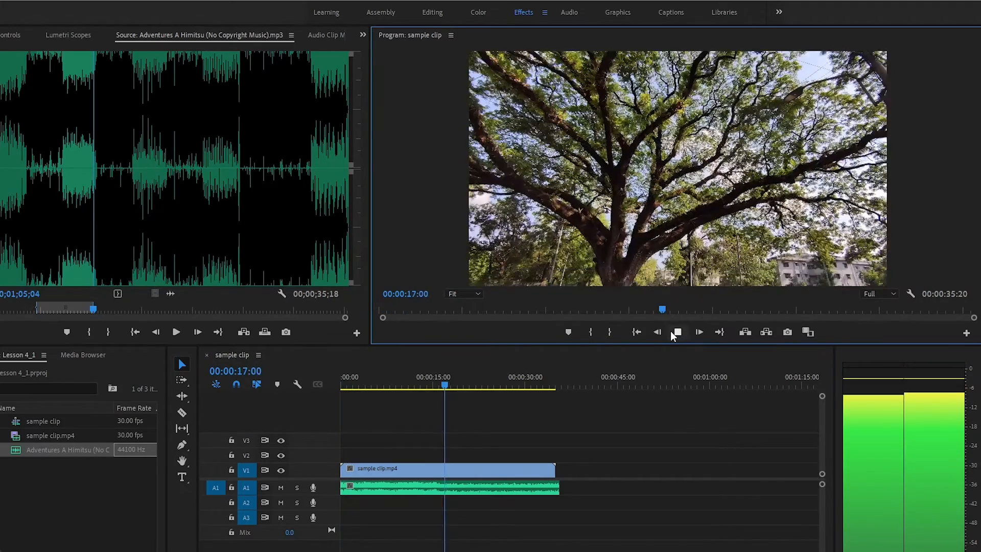
click(672, 333)
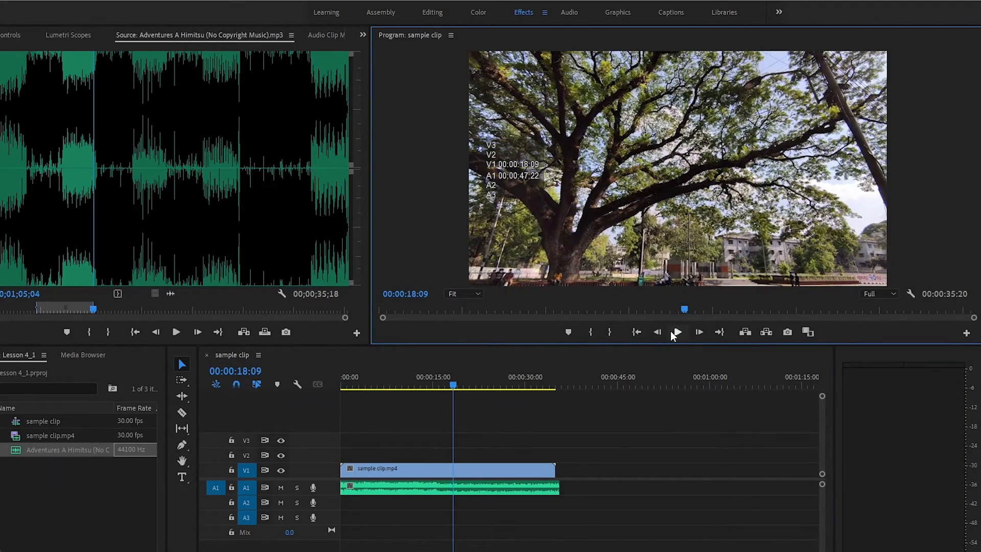
click(676, 333)
click(460, 385)
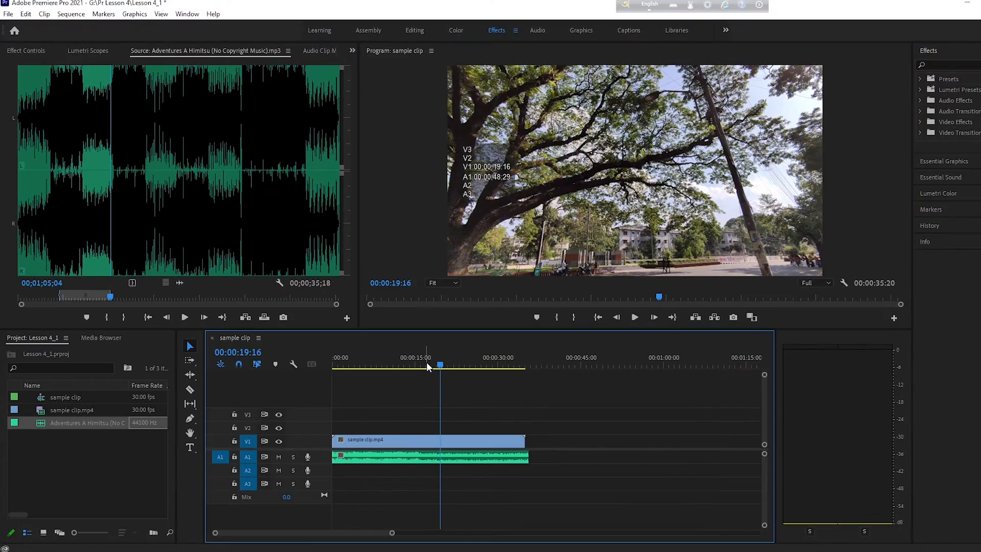
click(426, 365)
click(630, 321)
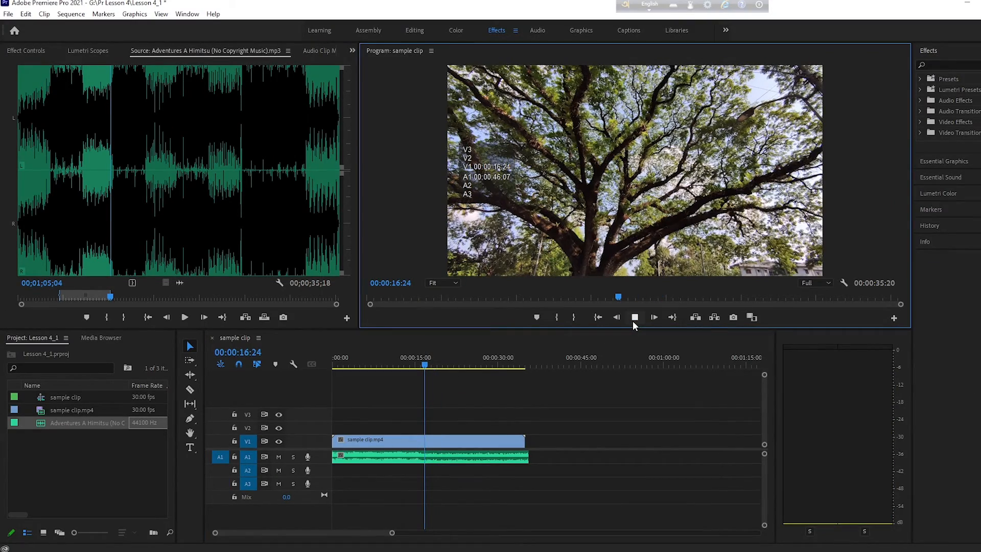
click(634, 320)
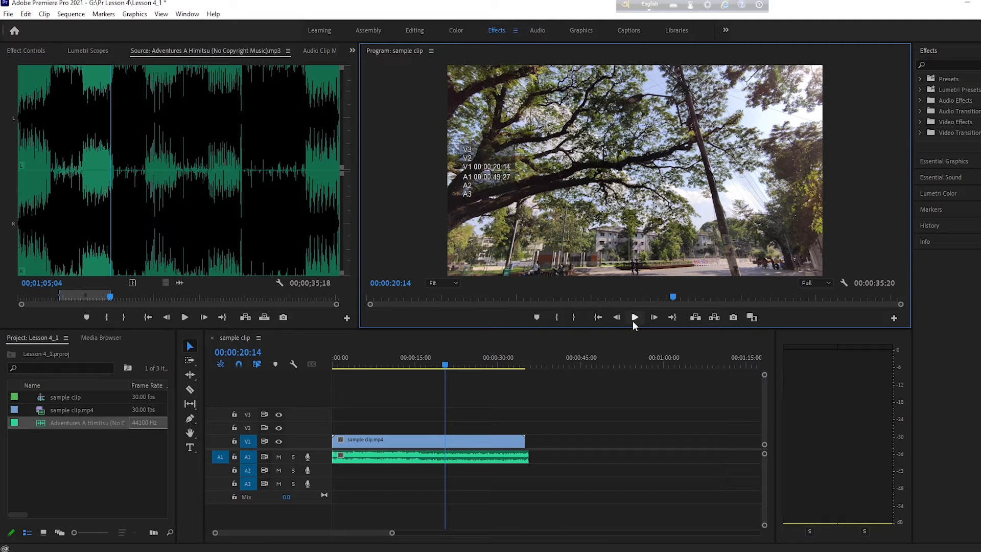
click(437, 364)
drag(437, 365, 513, 367)
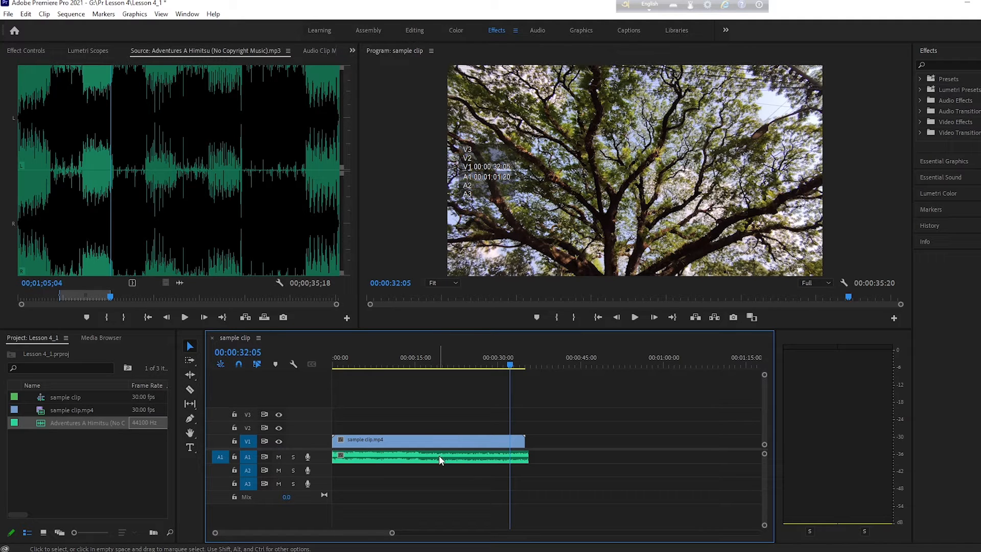
- Select the music clip on track A1 and show its Effect Controls
mouse_move(440, 455)
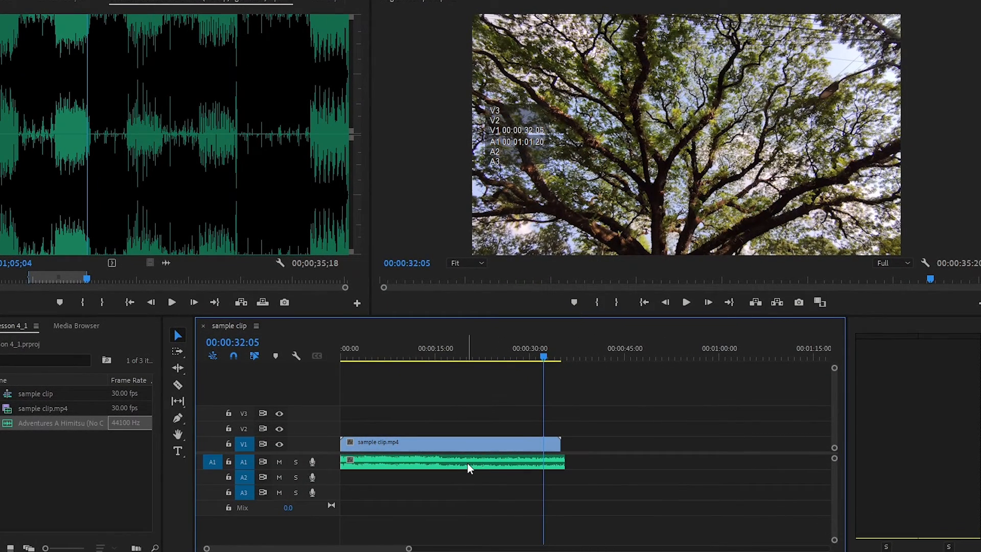
click(467, 463)
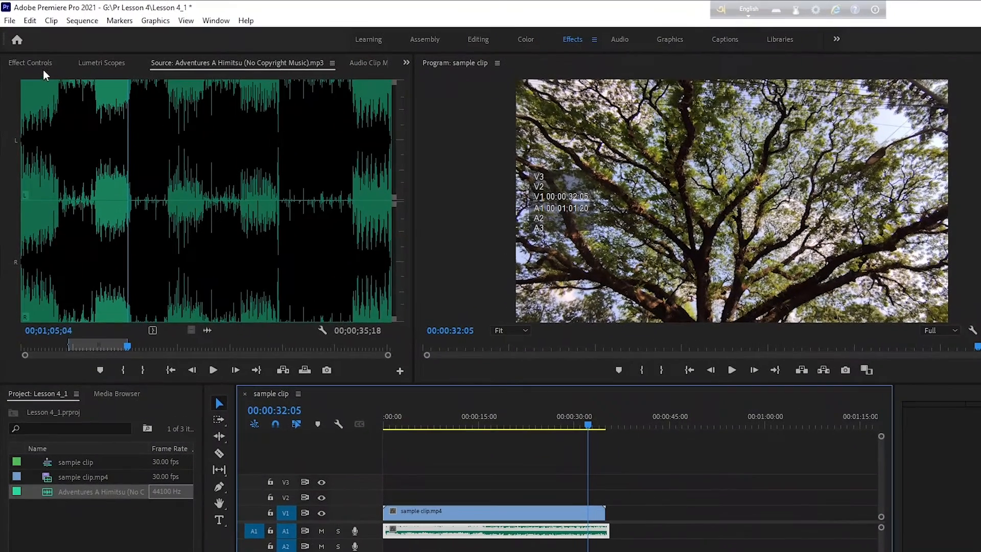
click(35, 51)
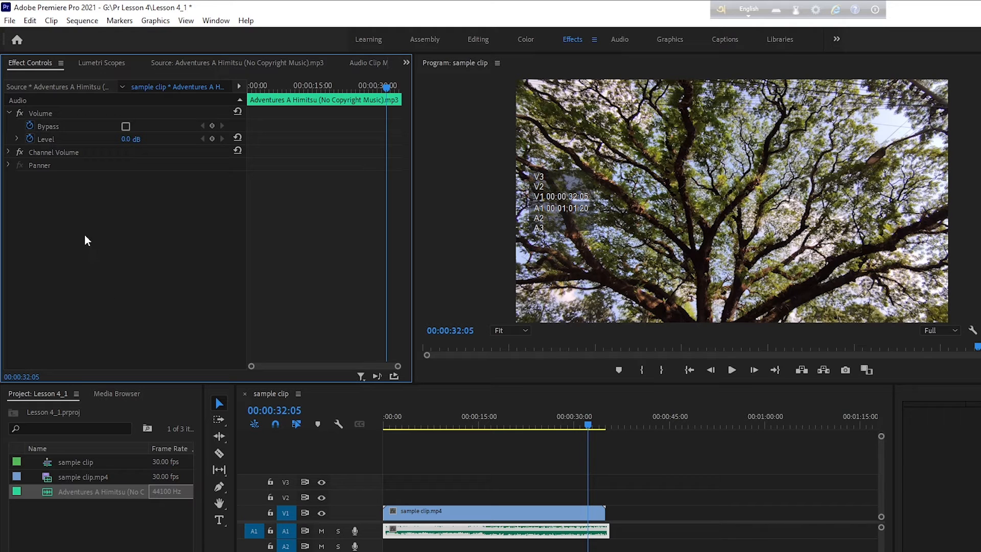
- Turn off keyframe animation for the volume Level of the music clip
click(30, 137)
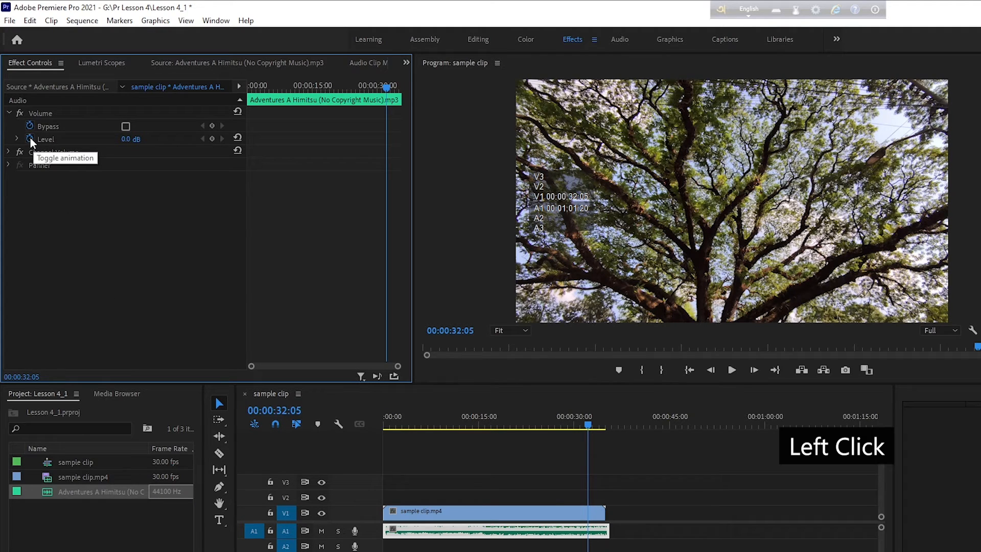
click(31, 139)
click(136, 268)
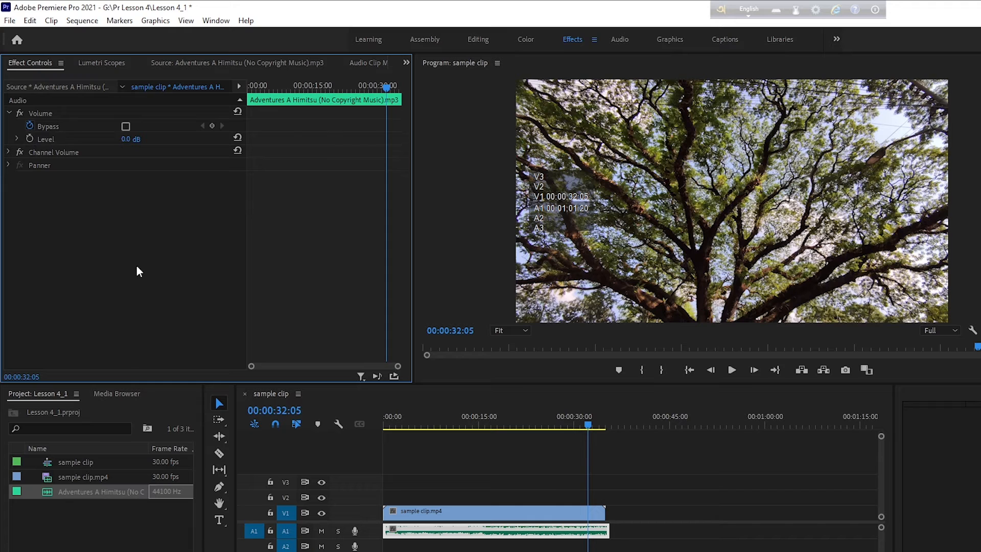
- Set the music's volume Level to 5 dB and play the sequence from 00:00:15:08 to hear it
click(483, 419)
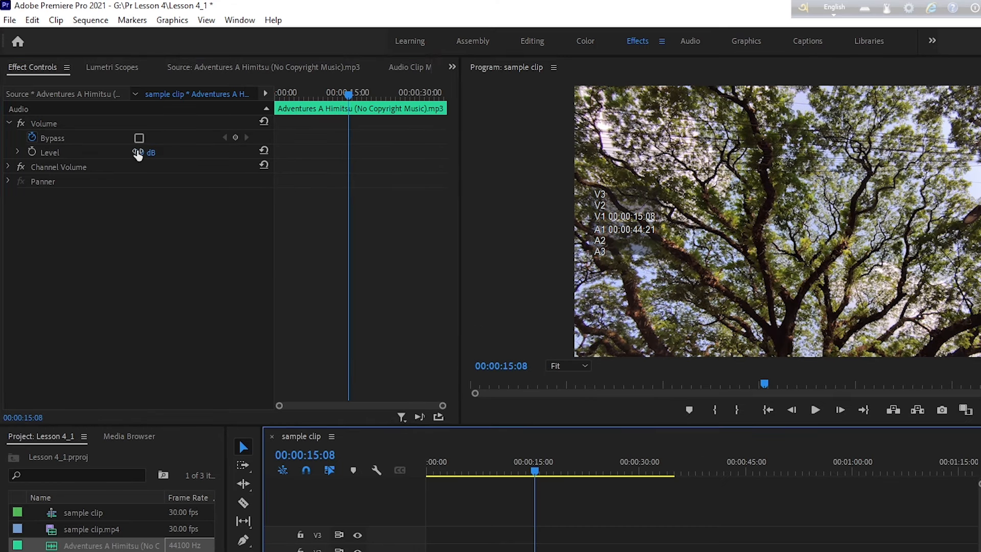
click(137, 138)
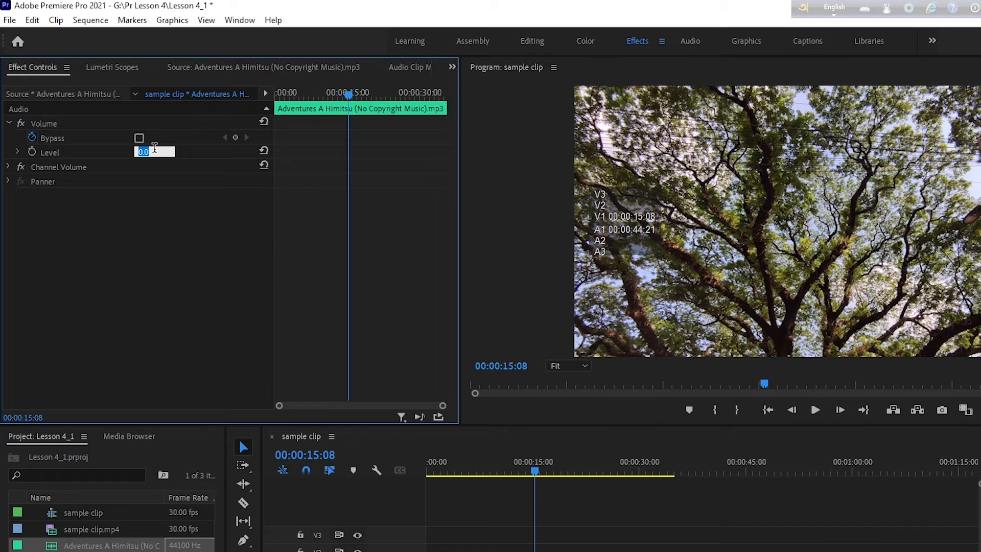
text(5)
click(192, 305)
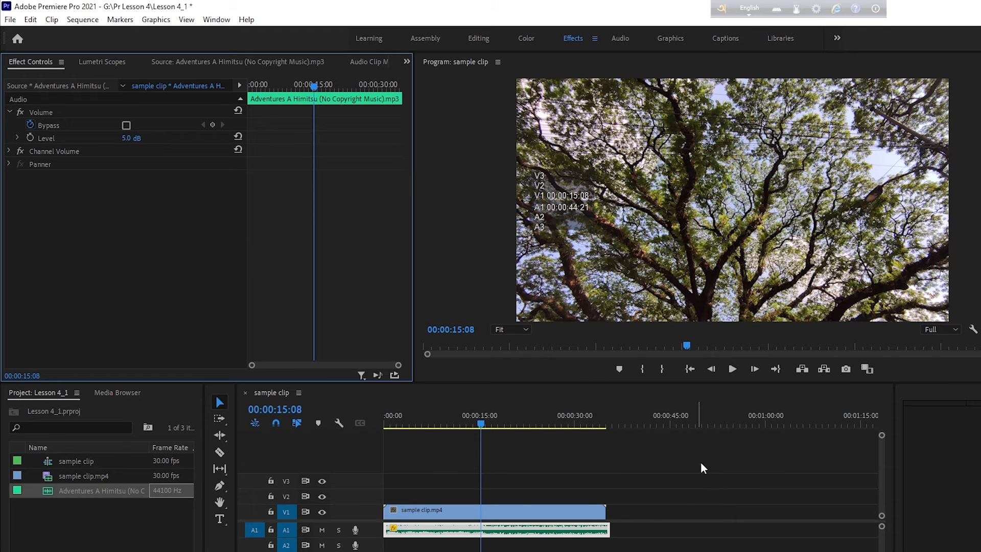
click(731, 369)
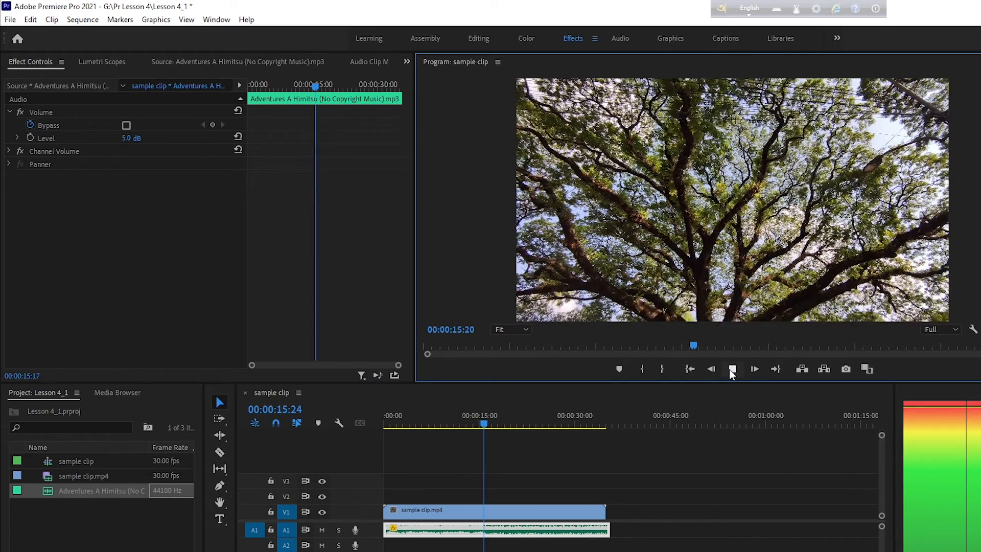
click(731, 370)
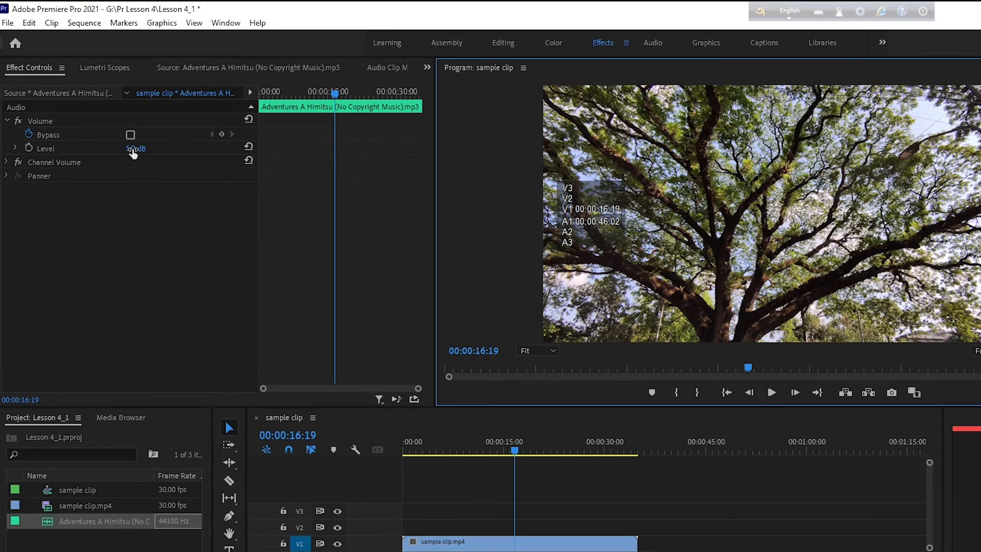
- Set the music's volume Level to -15 dB and play the sequence from 00:00:16:19 to hear it
click(133, 149)
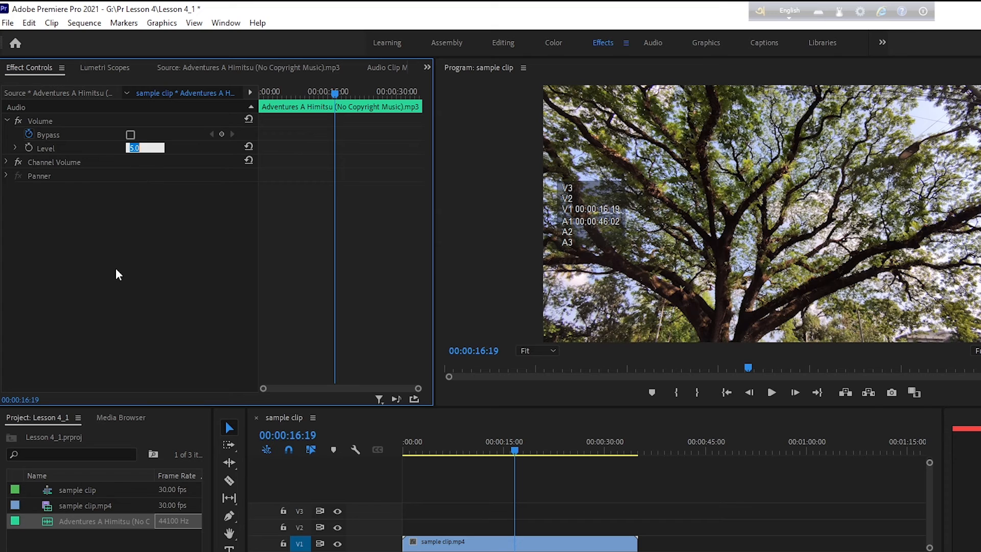
text(-15)
key(Return)
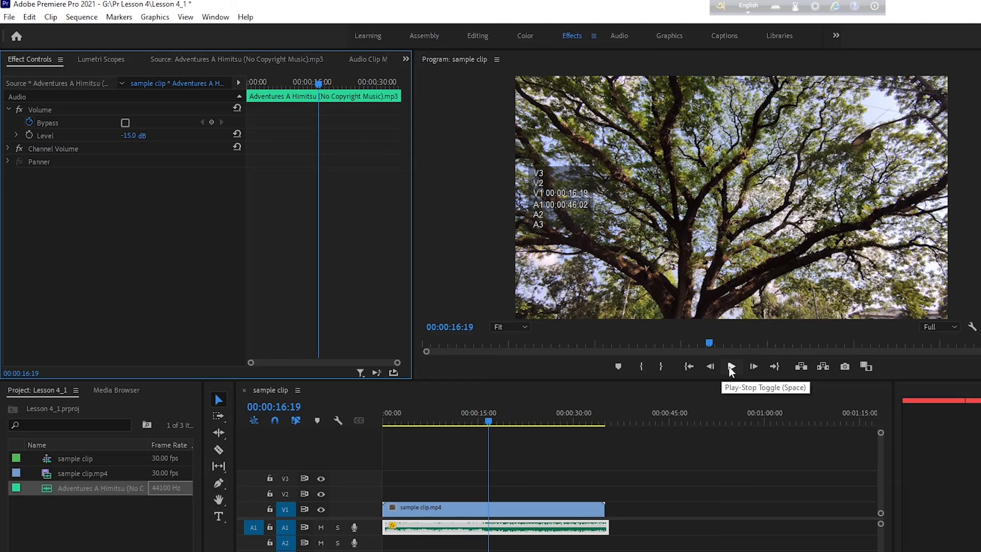
click(731, 367)
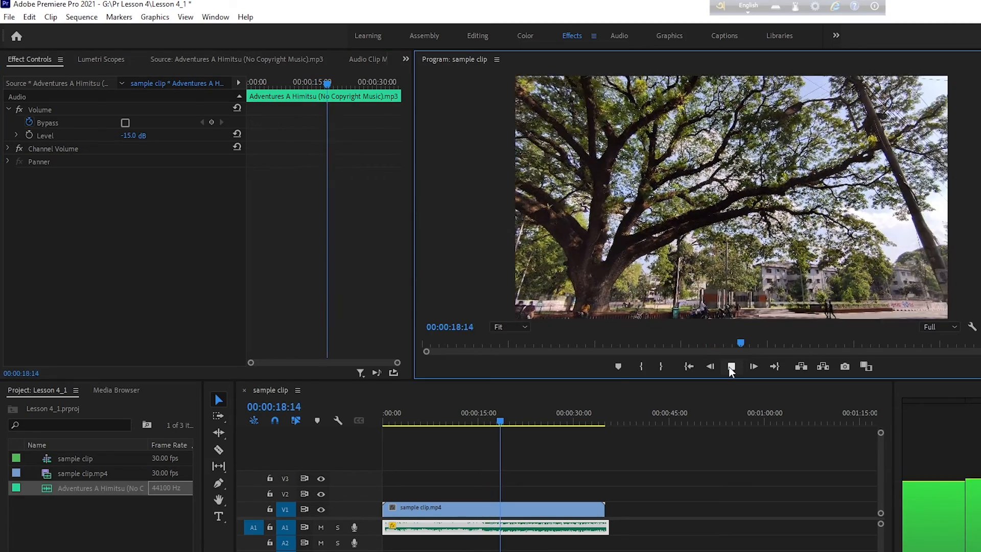
click(731, 369)
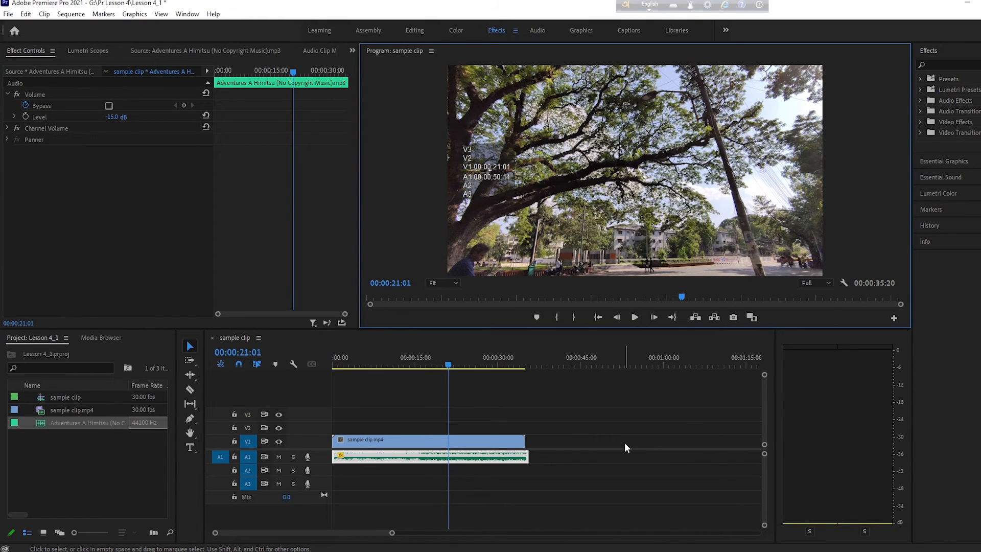
- Move the playhead back to 00:00:02:19, near the beginning of the sequence
click(446, 365)
drag(446, 367, 348, 363)
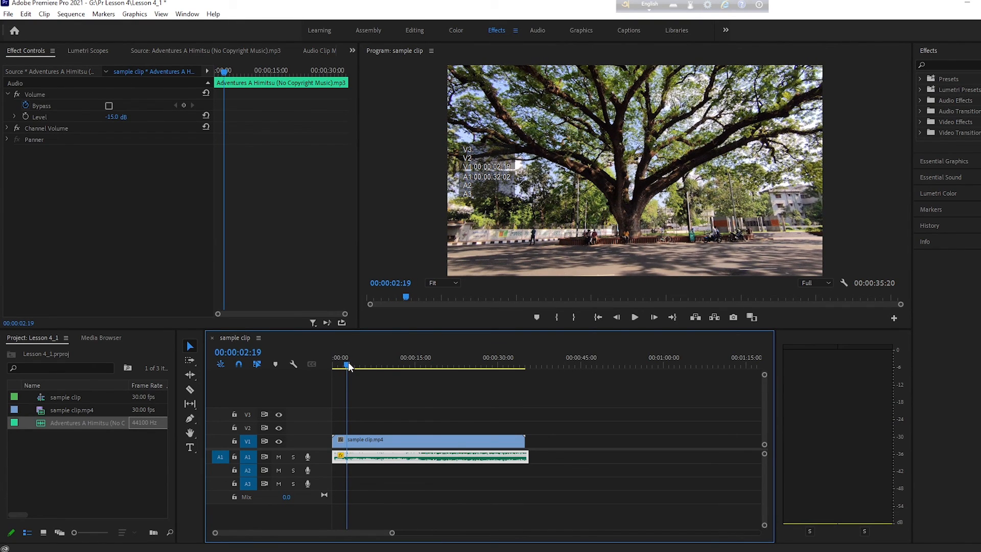